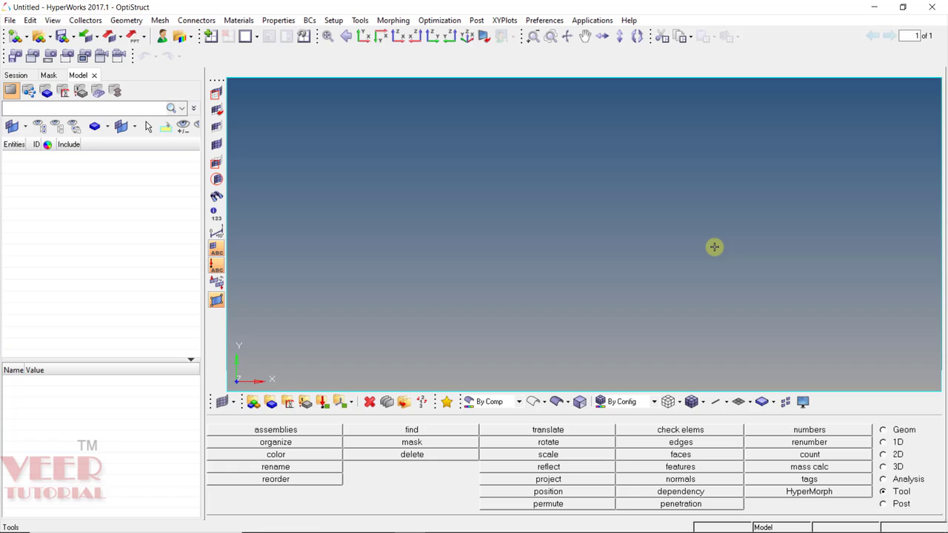
# Step: Open the 'measure' model from the Measure folder
pyautogui.click(38, 37)
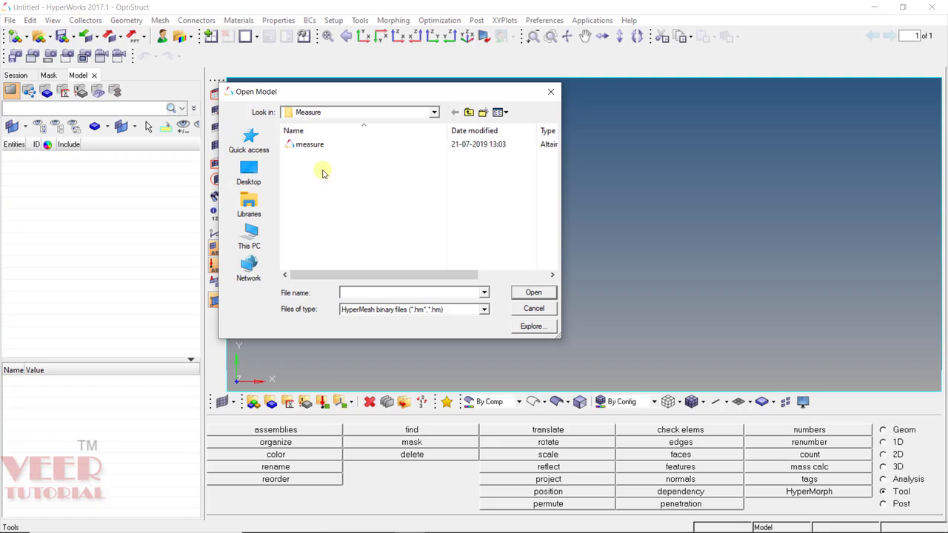
pyautogui.click(318, 144)
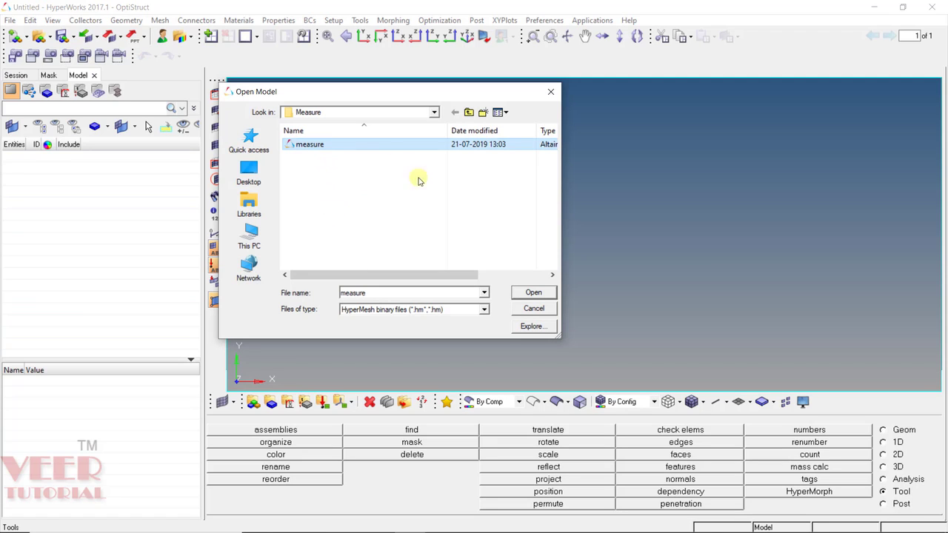
pyautogui.click(545, 294)
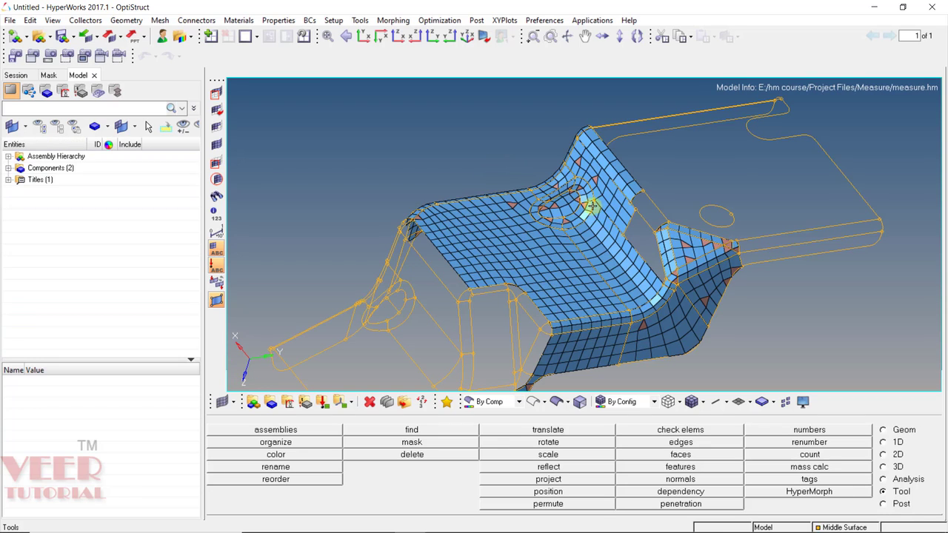
# Step: Display the part's geometry as shaded surfaces and rotate the part to a new orientation
pyautogui.click(555, 401)
pyautogui.moveTo(485, 219)
pyautogui.keyDown('ctrl'); pyautogui.mouseDown()
pyautogui.moveTo(487, 230)
pyautogui.moveTo(523, 201)
pyautogui.mouseUp(); pyautogui.keyUp('ctrl')
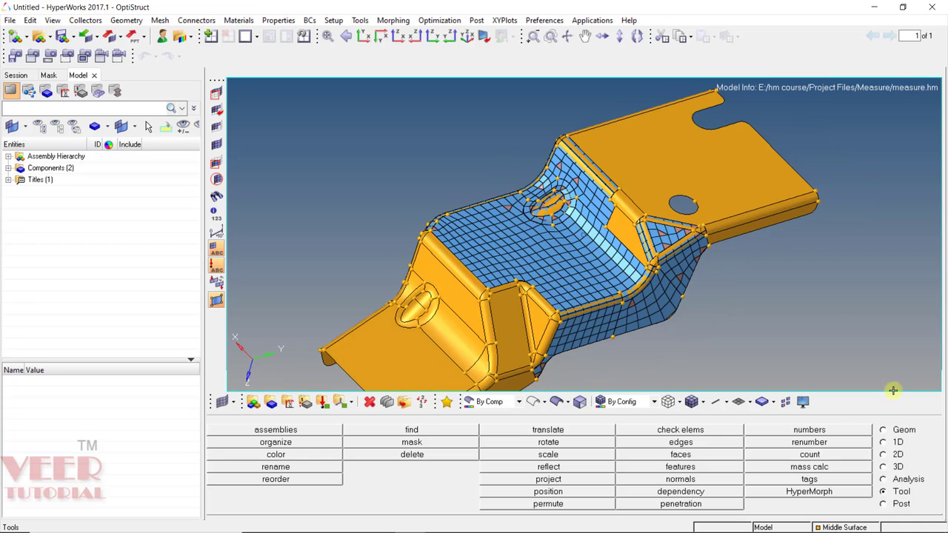
# Step: Open the Geom page's Distance panel and reopen it with F4 in three-points mode, reading 5.310
pyautogui.click(902, 431)
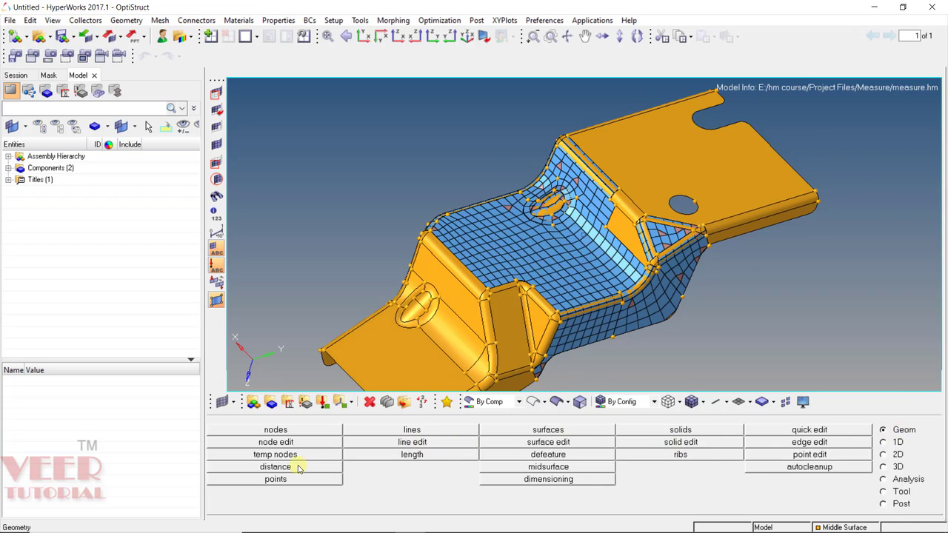
pyautogui.click(275, 467)
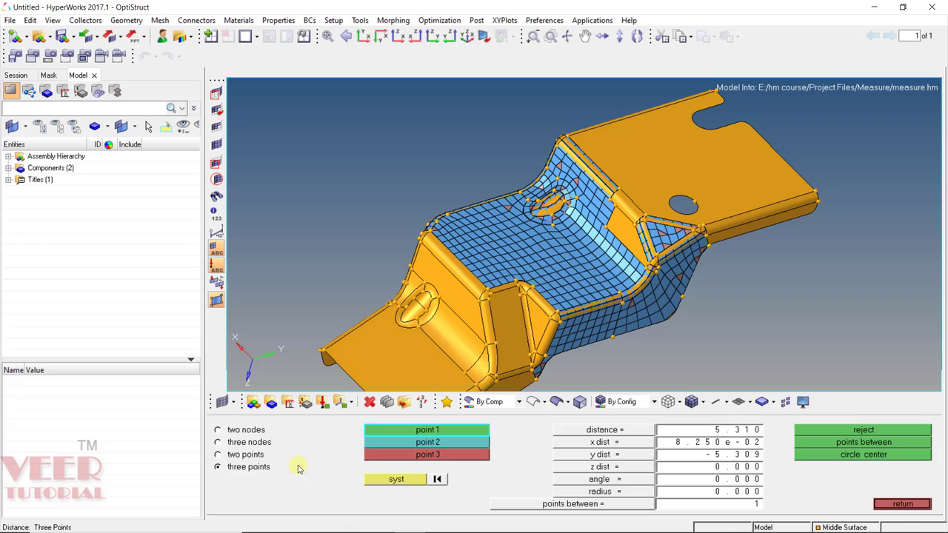
pyautogui.press('Escape')
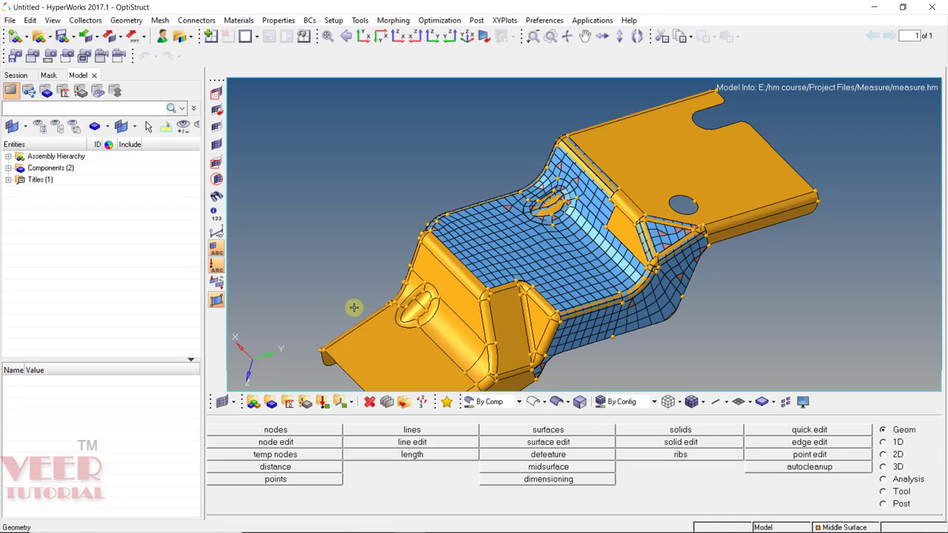
pyautogui.press('F4')
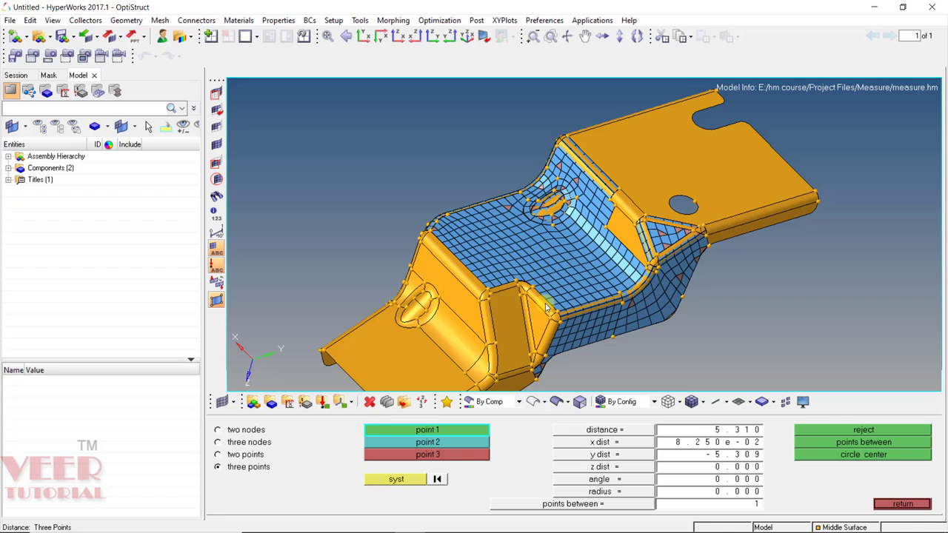
# Step: Check the element display mode and component colouring options, leaving both unchanged
pyautogui.click(631, 402)
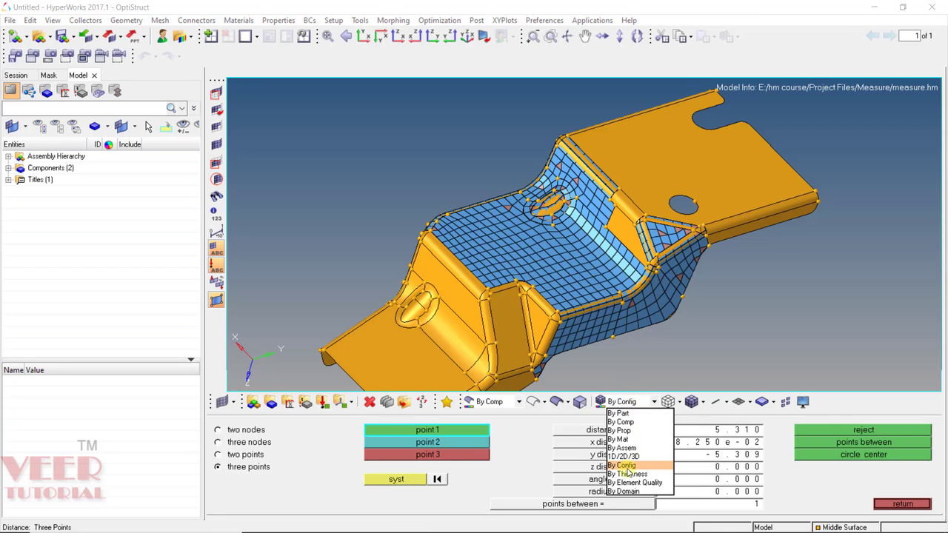
pyautogui.click(625, 466)
pyautogui.click(518, 401)
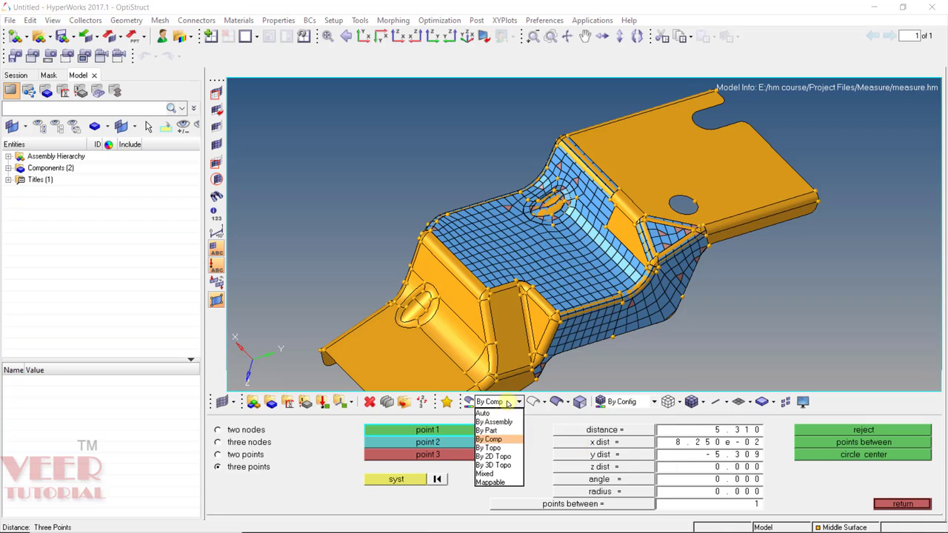
pyautogui.click(493, 440)
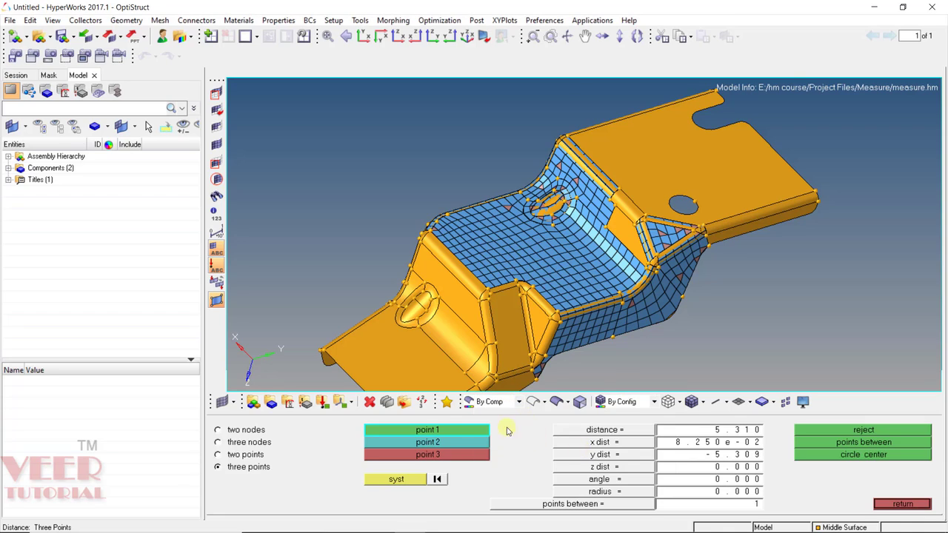
# Step: Expand Components to list lvl1 and Middle Surface, toggling the Middle Surface mesh off and on
pyautogui.click(8, 168)
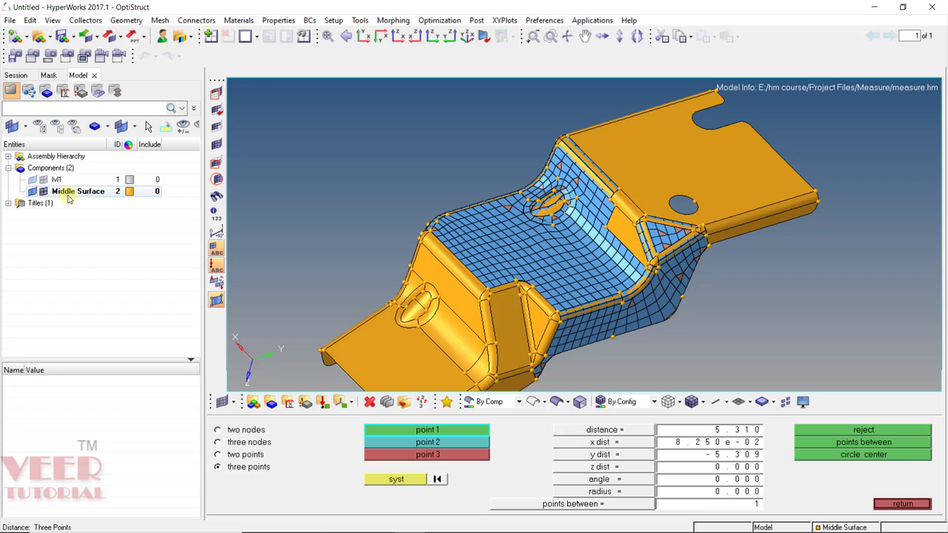
pyautogui.click(43, 191)
pyautogui.click(43, 191)
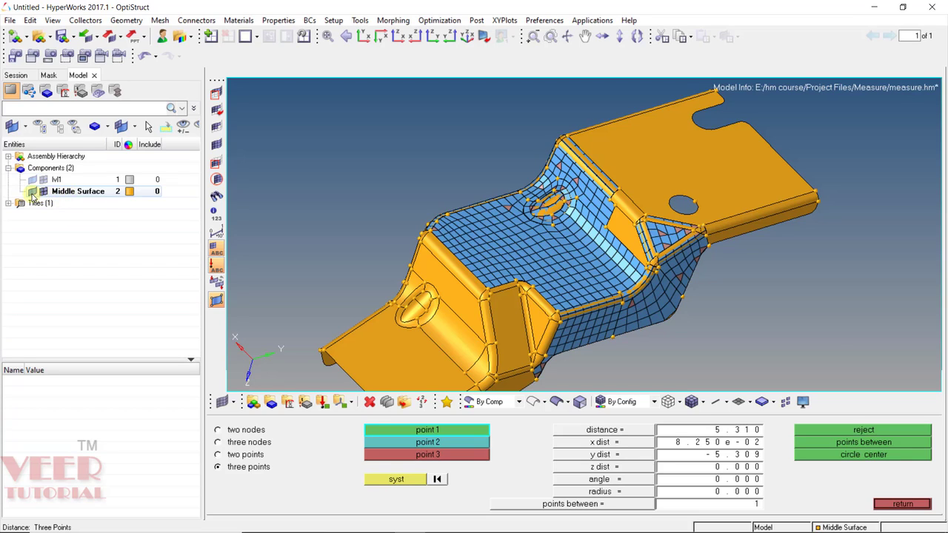
# Step: In two-nodes mode, measure two neighbouring mesh nodes, giving 5.302 (x 5.297, y -2.264e-01)
pyautogui.click(231, 430)
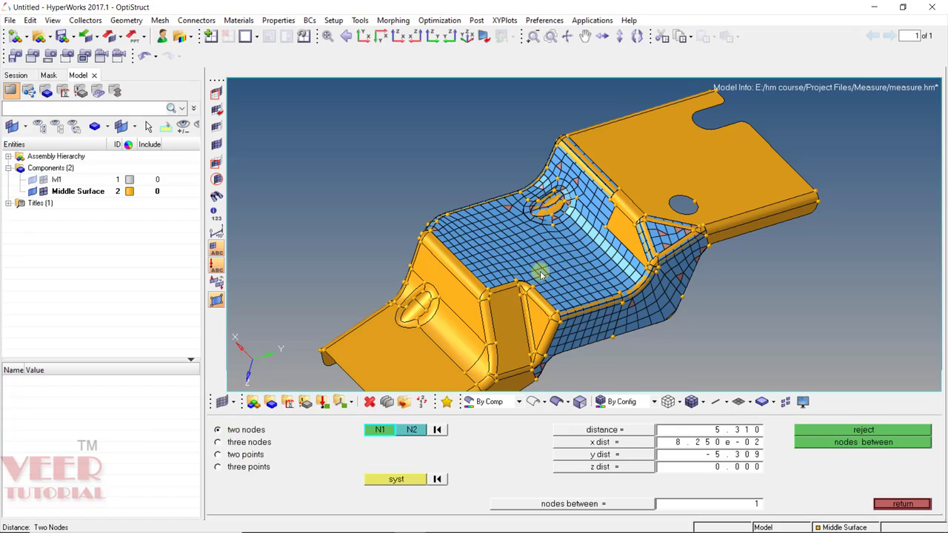
pyautogui.keyDown('ctrl'); pyautogui.moveTo(499, 316); pyautogui.dragTo(582, 269); pyautogui.keyUp('ctrl')
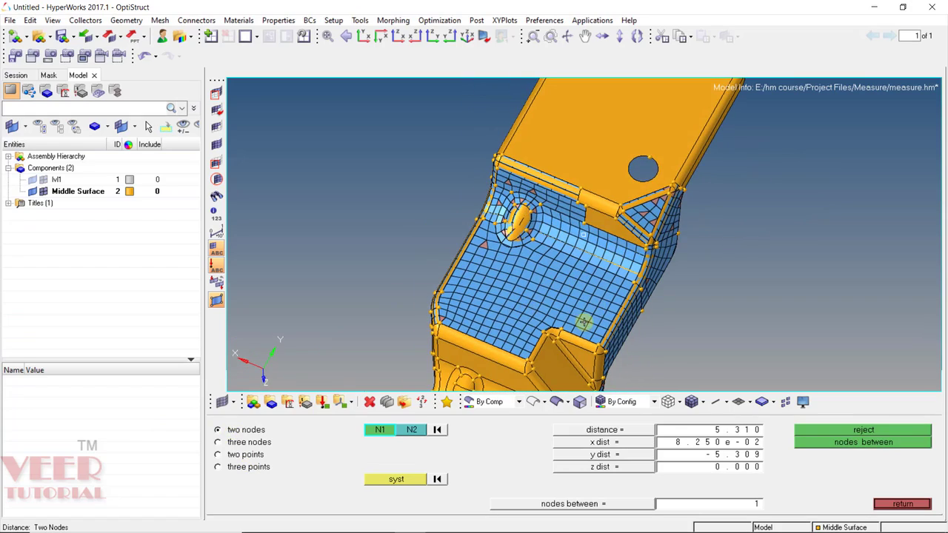
pyautogui.scroll(3, 570, 265)
pyautogui.scroll(8, 571, 265)
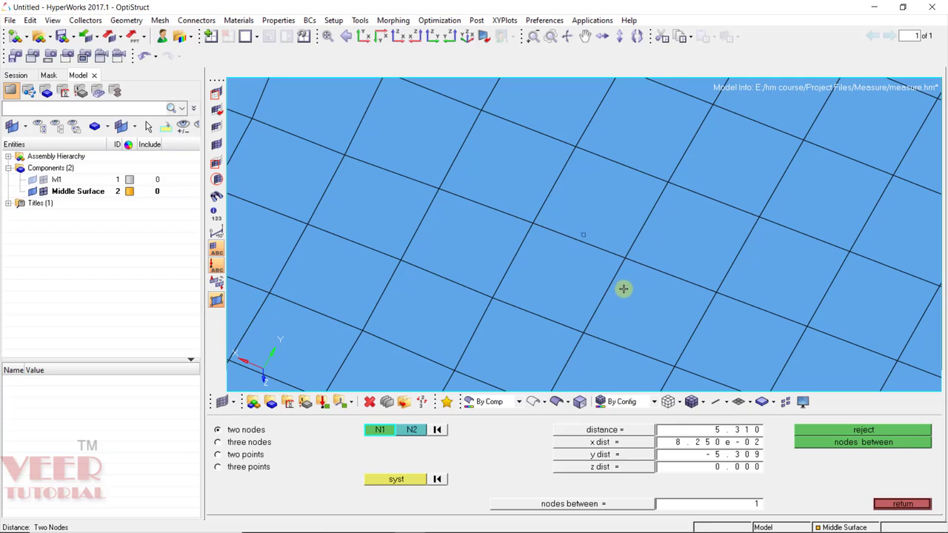
pyautogui.click(627, 258)
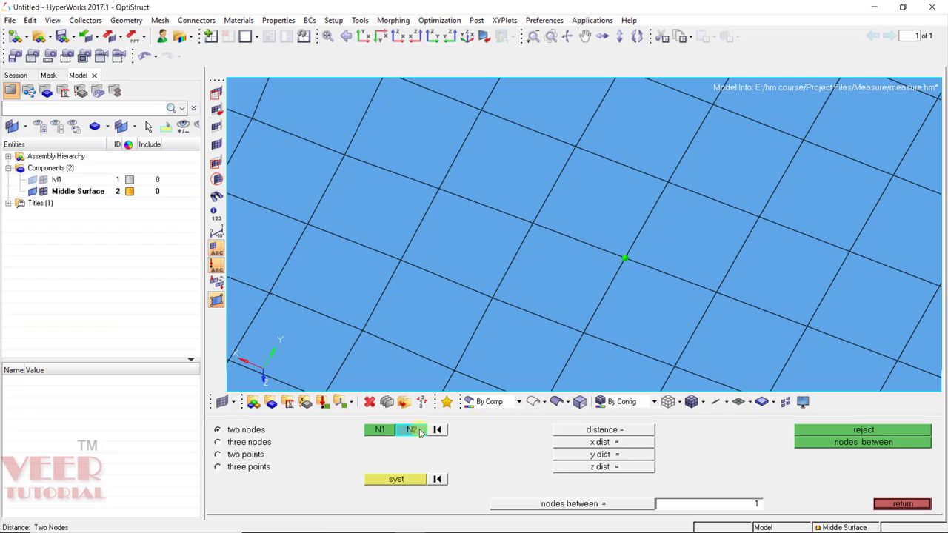
pyautogui.click(533, 222)
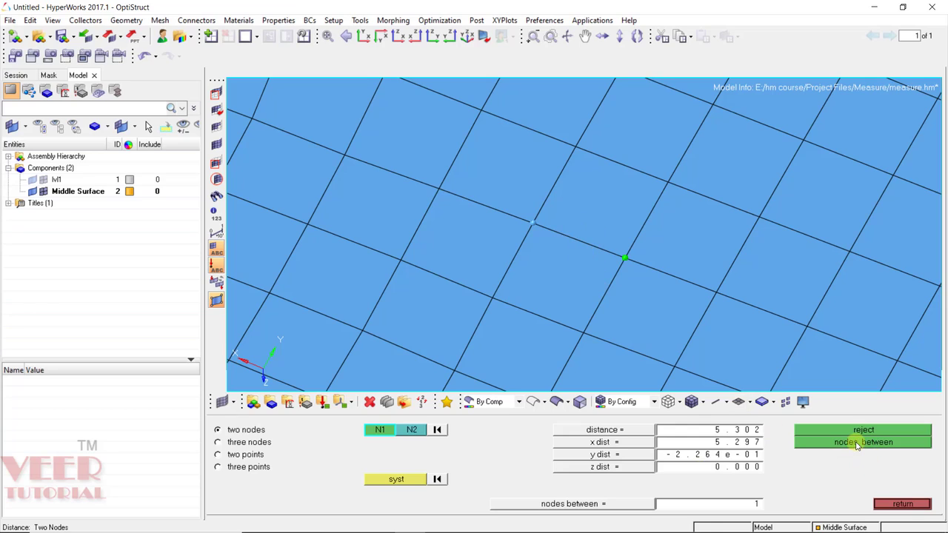
# Step: Reopen the Distance panel and measure two farther-apart nodes, giving 14.097 along y
pyautogui.click(902, 504)
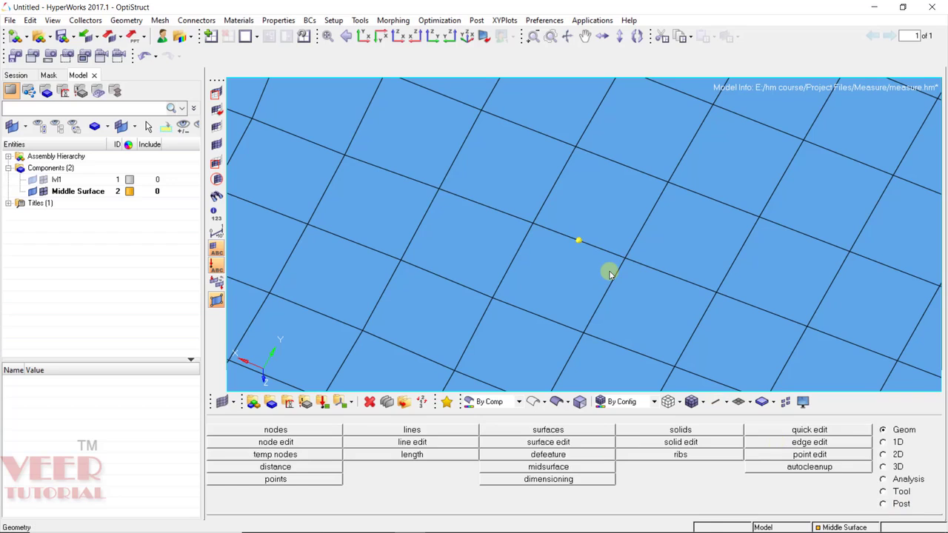
pyautogui.press('F4')
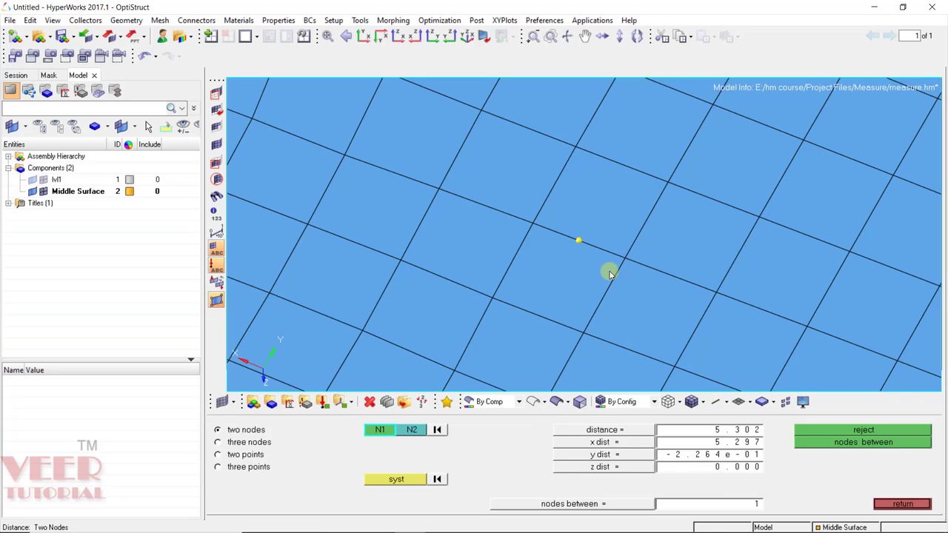
pyautogui.scroll(-5, 609, 271)
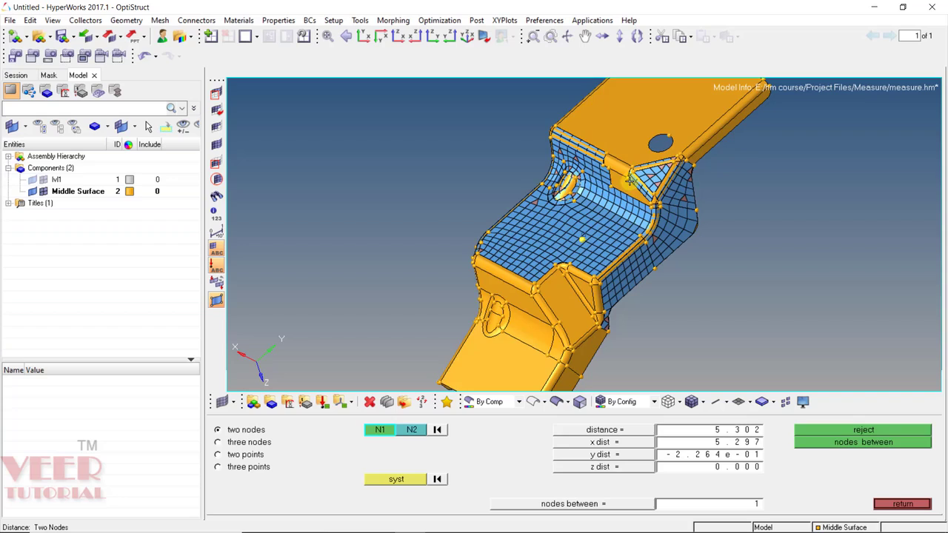
pyautogui.keyDown('ctrl'); pyautogui.moveTo(633, 180); pyautogui.dragTo(644, 180); pyautogui.keyUp('ctrl')
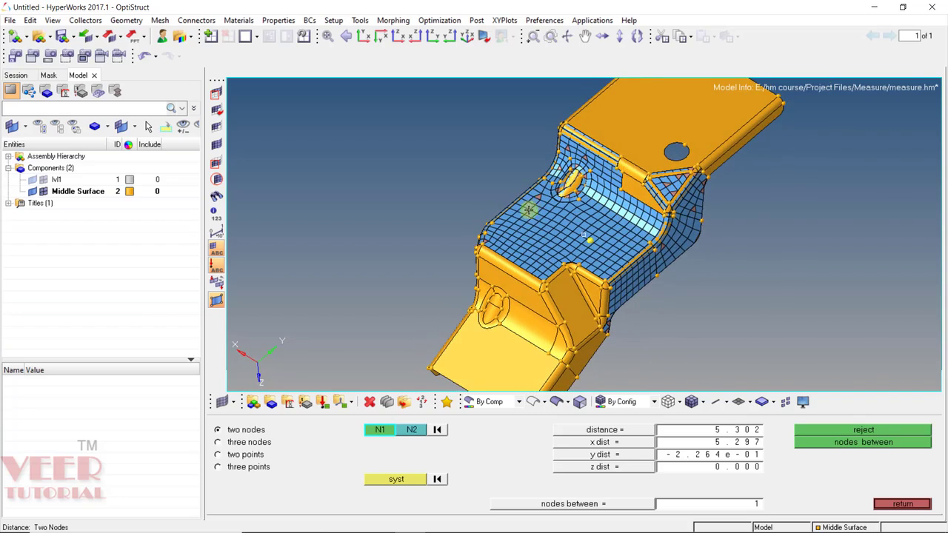
pyautogui.scroll(8, 528, 209)
pyautogui.click(489, 271)
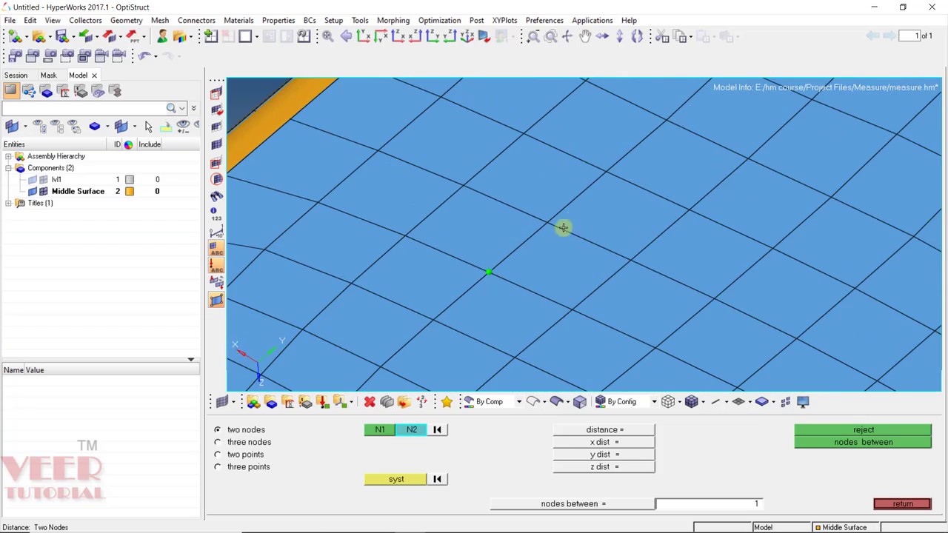
pyautogui.click(664, 119)
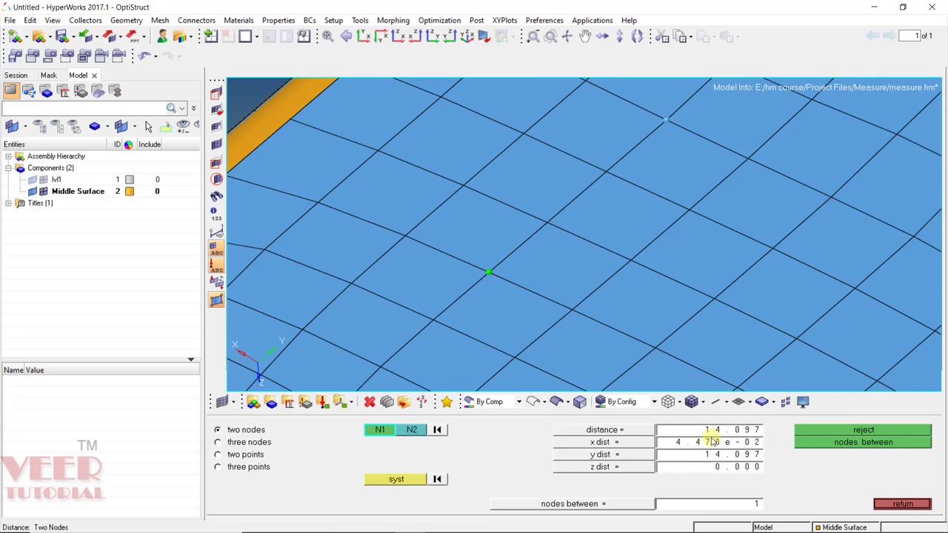
# Step: In two-points mode, measure two points on the bend (5.304; x 3.750, y -1.585, z -3.399), then close the panel
pyautogui.click(241, 458)
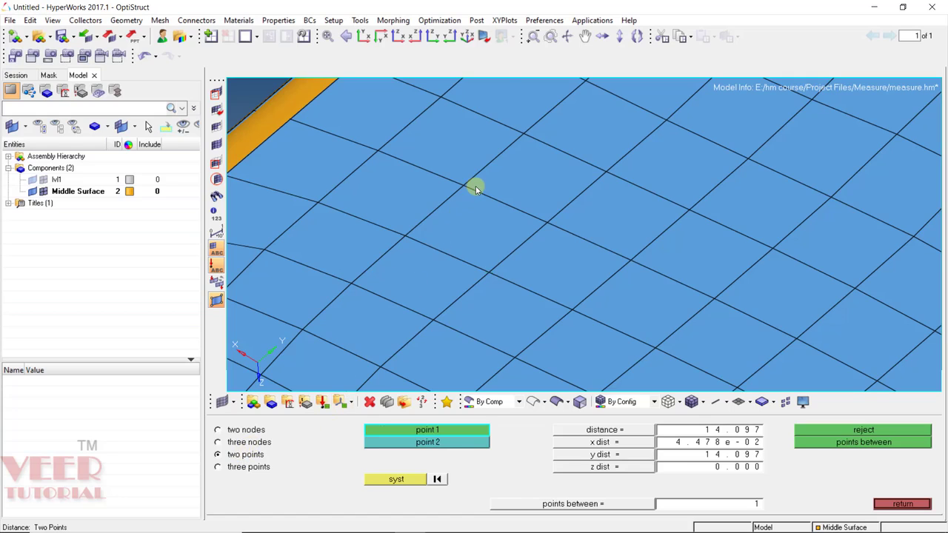
pyautogui.keyDown('ctrl'); pyautogui.moveTo(476, 186); pyautogui.dragTo(473, 272); pyautogui.keyUp('ctrl')
pyautogui.scroll(-5, 487, 196)
pyautogui.scroll(5, 496, 270)
pyautogui.scroll(3, 496, 271)
pyautogui.scroll(3, 473, 272)
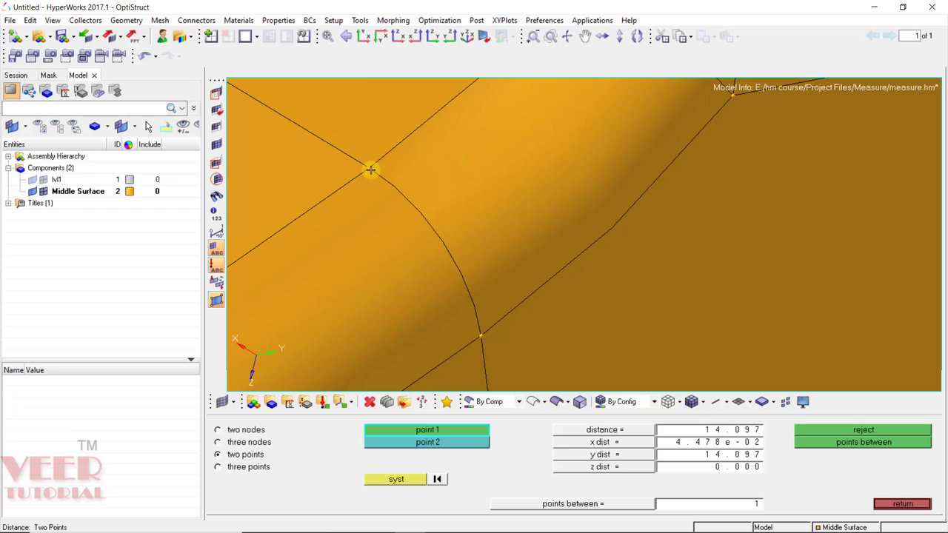
pyautogui.scroll(-3, 518, 227)
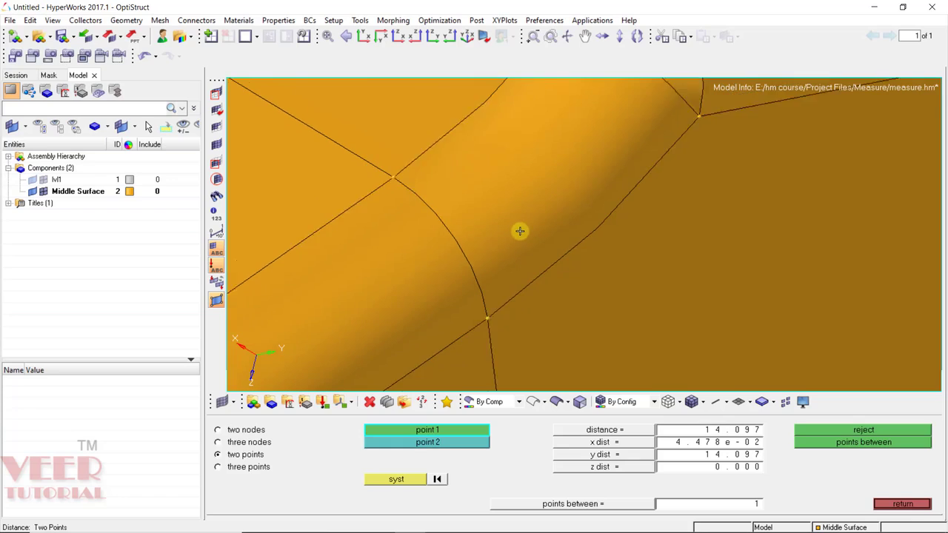
pyautogui.click(216, 300)
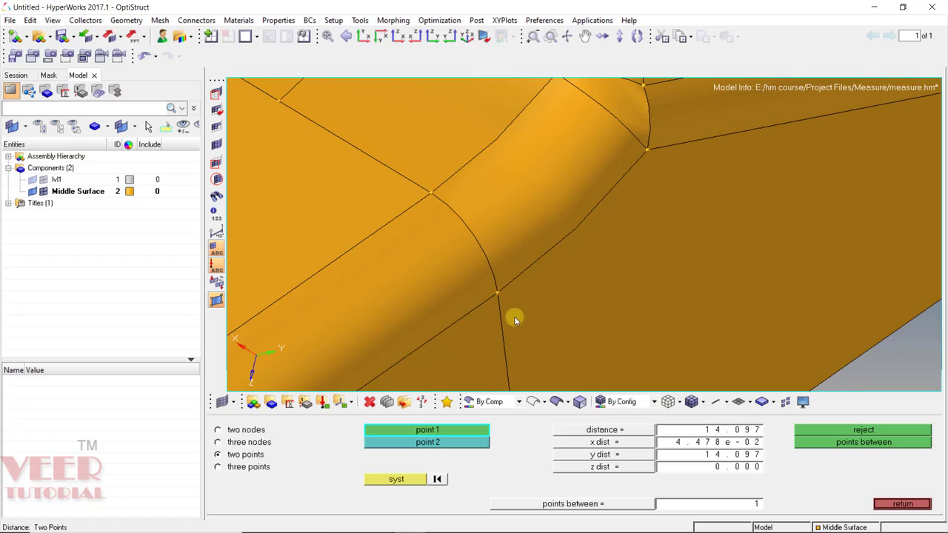
pyautogui.click(497, 293)
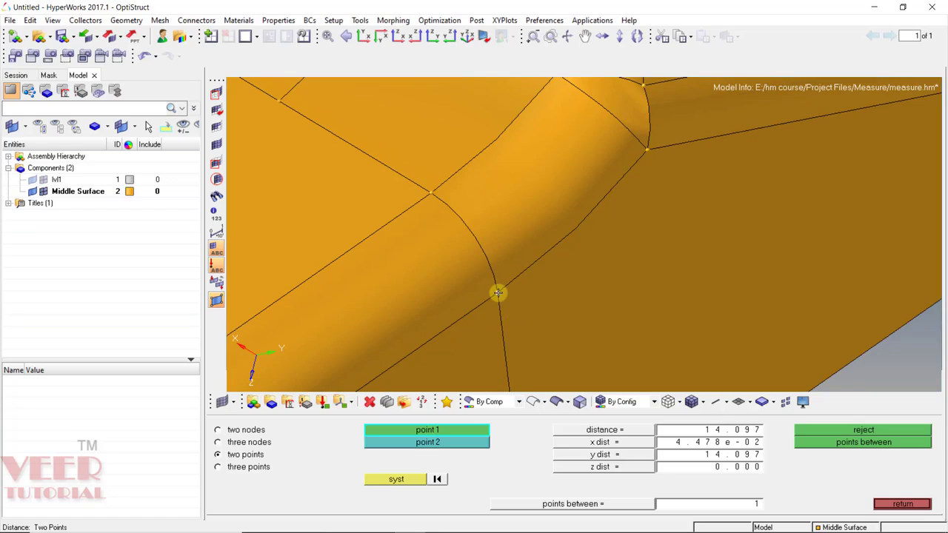
pyautogui.click(430, 192)
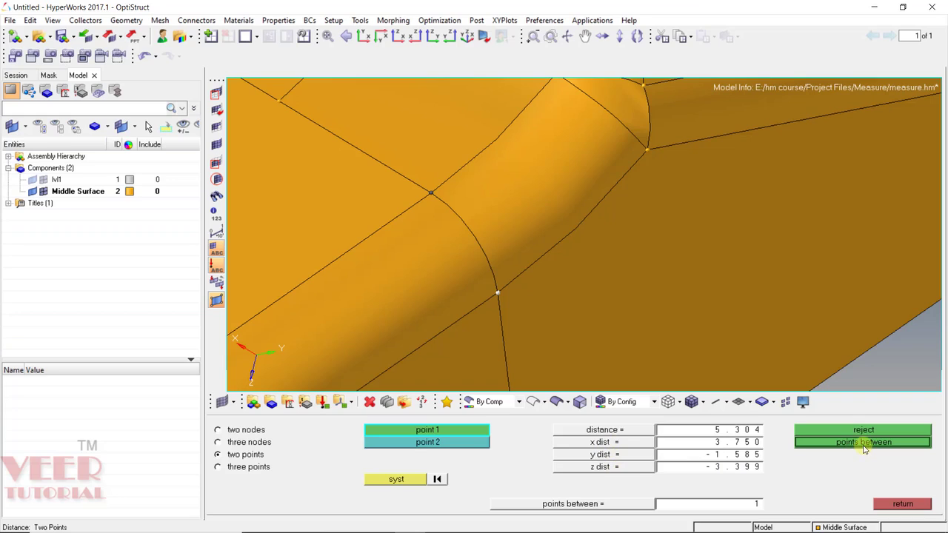
pyautogui.click(903, 505)
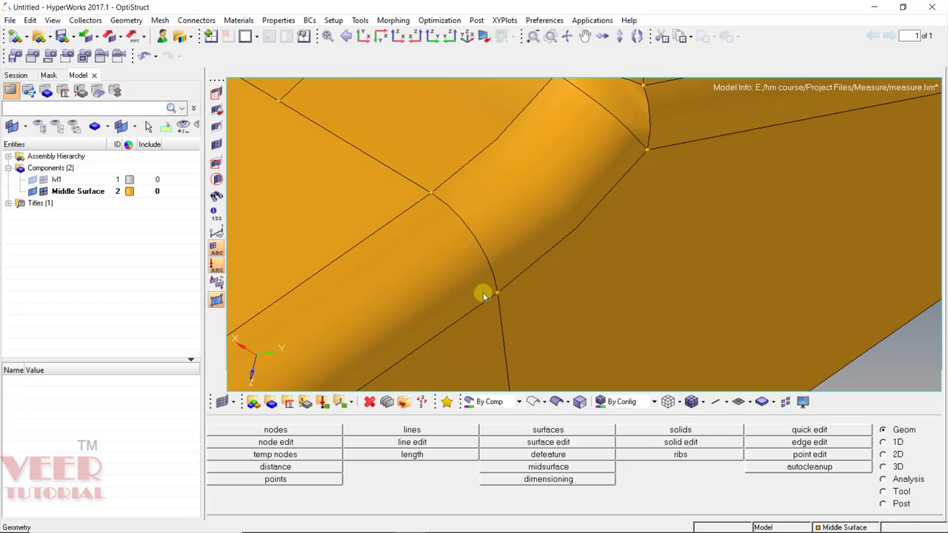
# Step: Reopen Distance in three-nodes mode and zoom onto the mesh around the hole
pyautogui.press('F4')
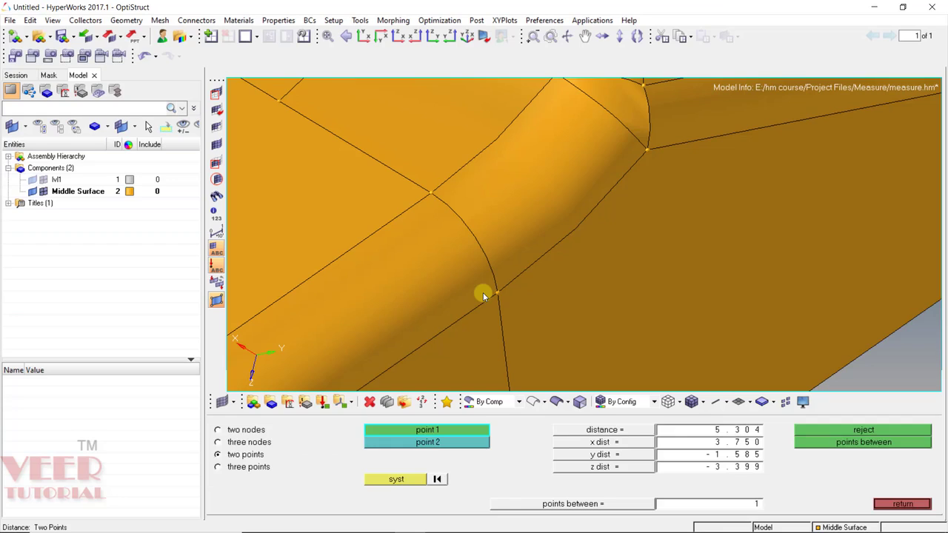
pyautogui.click(249, 442)
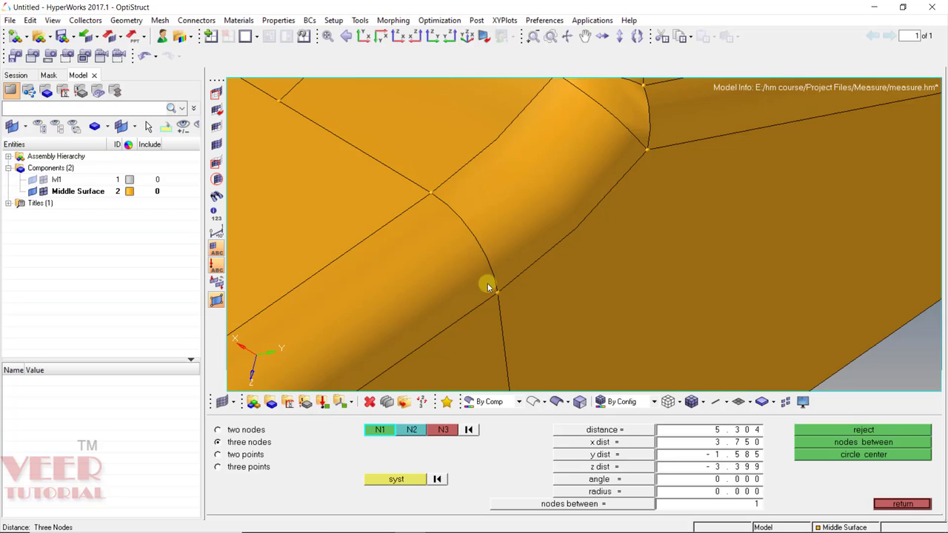
pyautogui.scroll(-6, 518, 311)
pyautogui.keyDown('ctrl'); pyautogui.moveTo(624, 264); pyautogui.dragTo(522, 256); pyautogui.keyUp('ctrl')
pyautogui.scroll(5, 632, 152)
pyautogui.scroll(-5, 521, 256)
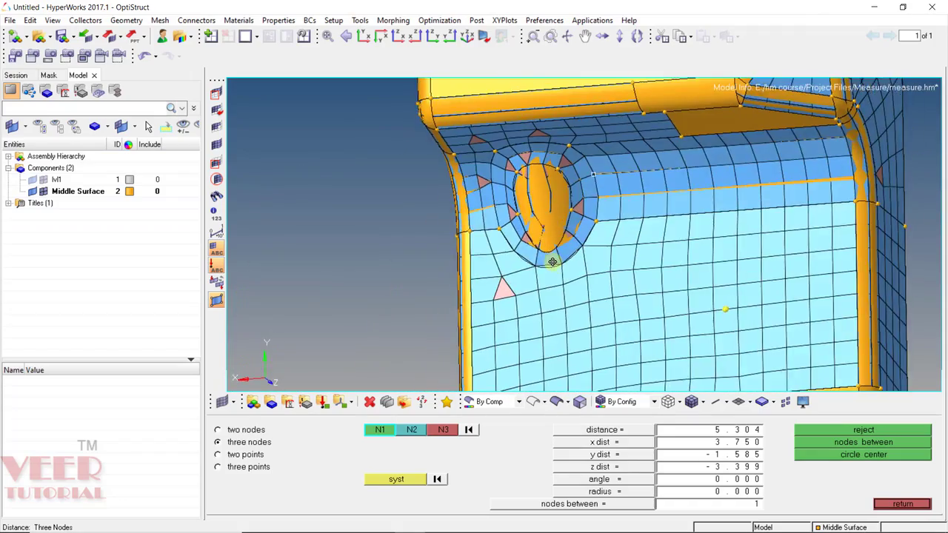
pyautogui.scroll(5, 523, 251)
pyautogui.scroll(3, 524, 252)
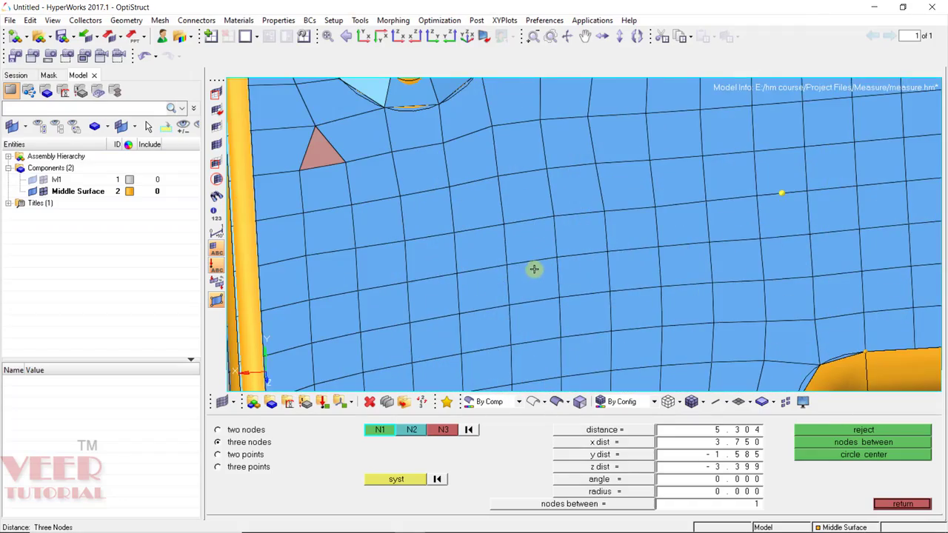
# Step: Pick three nodes below the hole, giving distance 15.533, angle 41.273 and radius 8.040
pyautogui.click(461, 353)
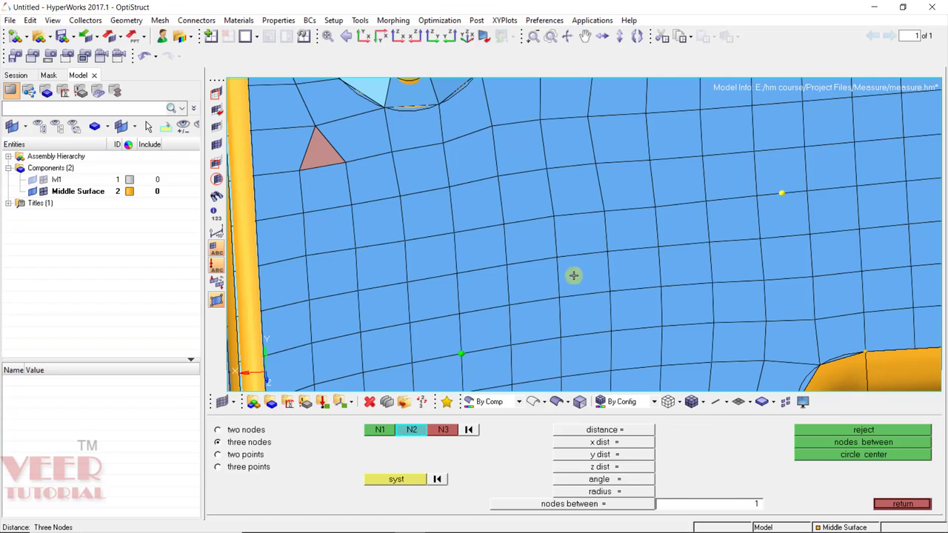
pyautogui.click(508, 229)
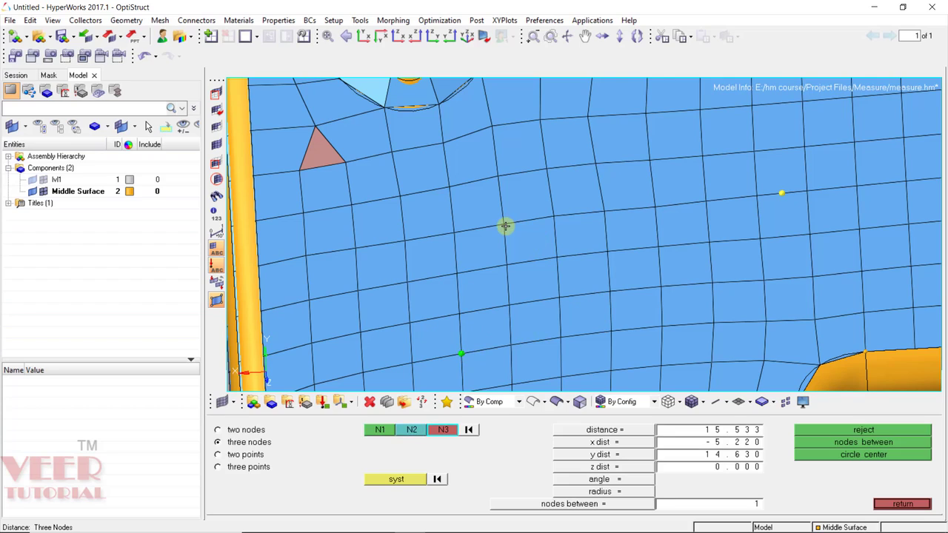
pyautogui.click(560, 337)
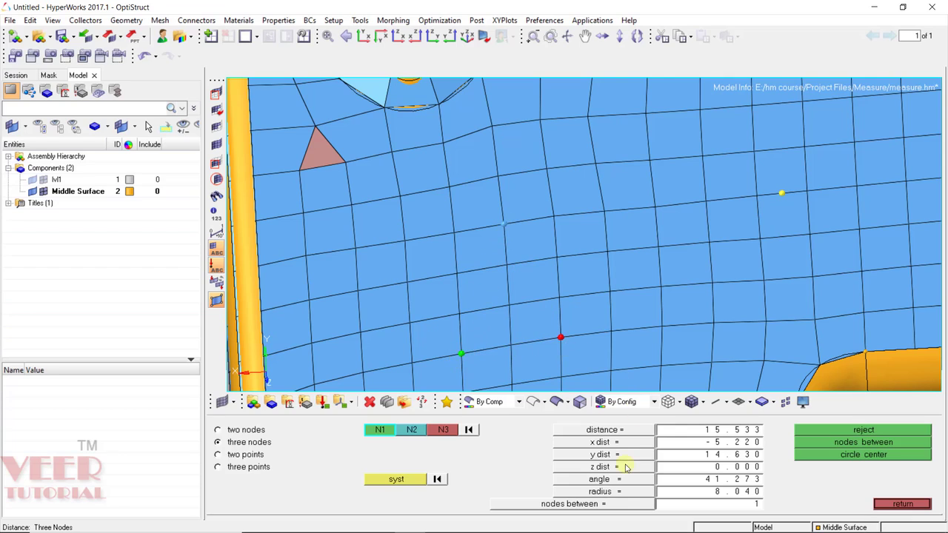
pyautogui.click(717, 482)
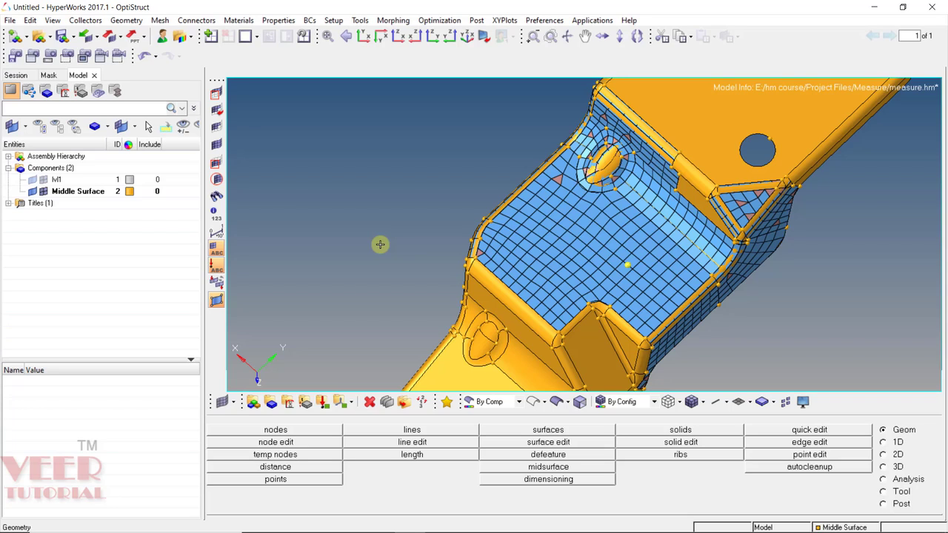
# Step: Turn and zoom to view the flat tab's hole from below, then reopen the three-nodes Distance panel
pyautogui.scroll(-4, 345, 240)
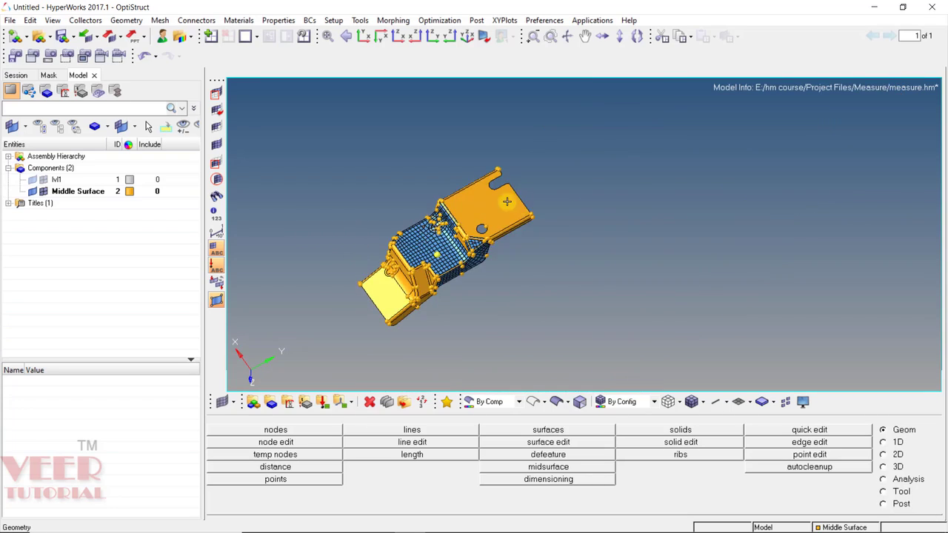
pyautogui.scroll(6, 507, 200)
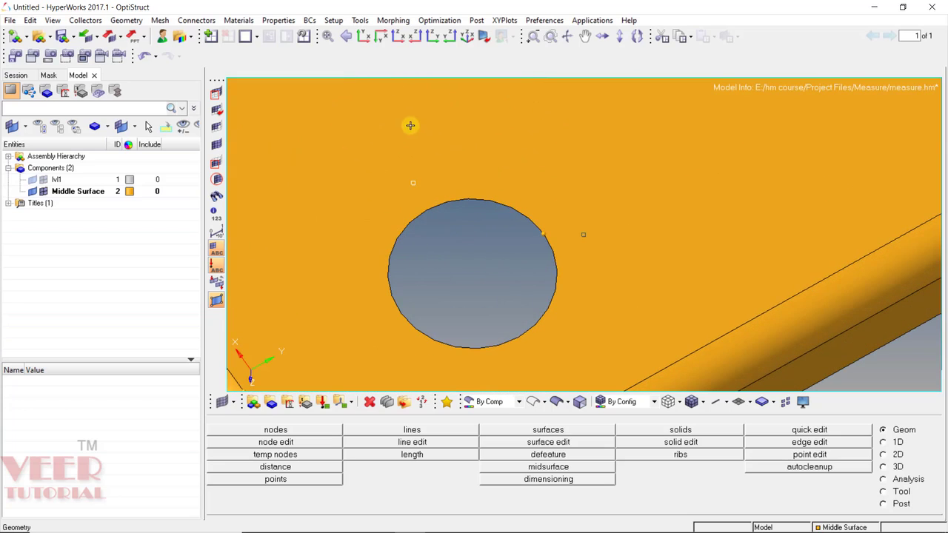
pyautogui.scroll(-3, 413, 218)
pyautogui.scroll(3, 430, 120)
pyautogui.keyDown('ctrl'); pyautogui.moveTo(429, 120); pyautogui.dragTo(582, 256); pyautogui.keyUp('ctrl')
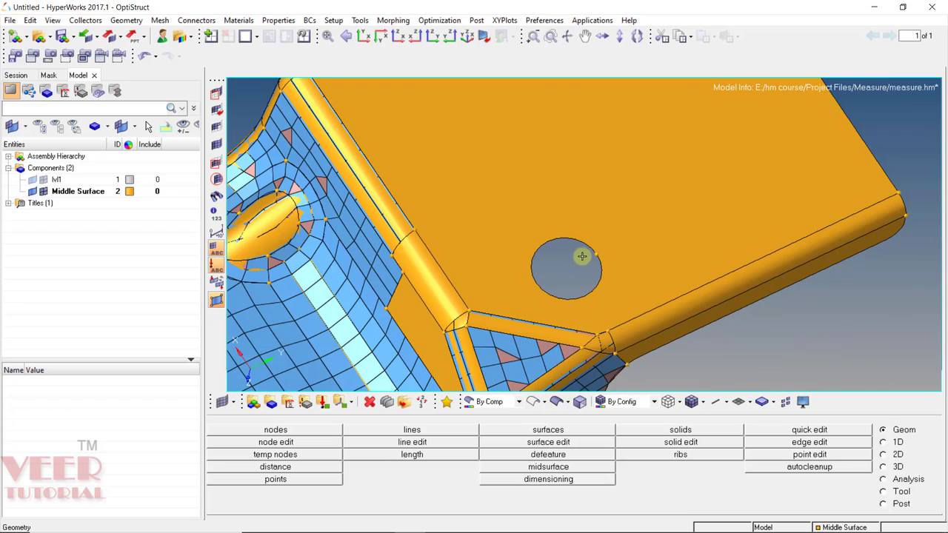
pyautogui.scroll(2, 582, 256)
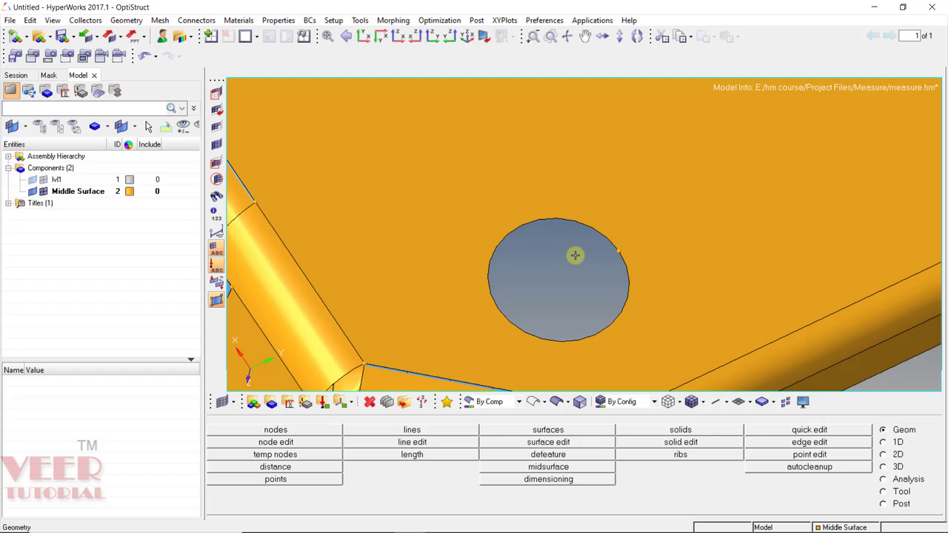
pyautogui.press('F4')
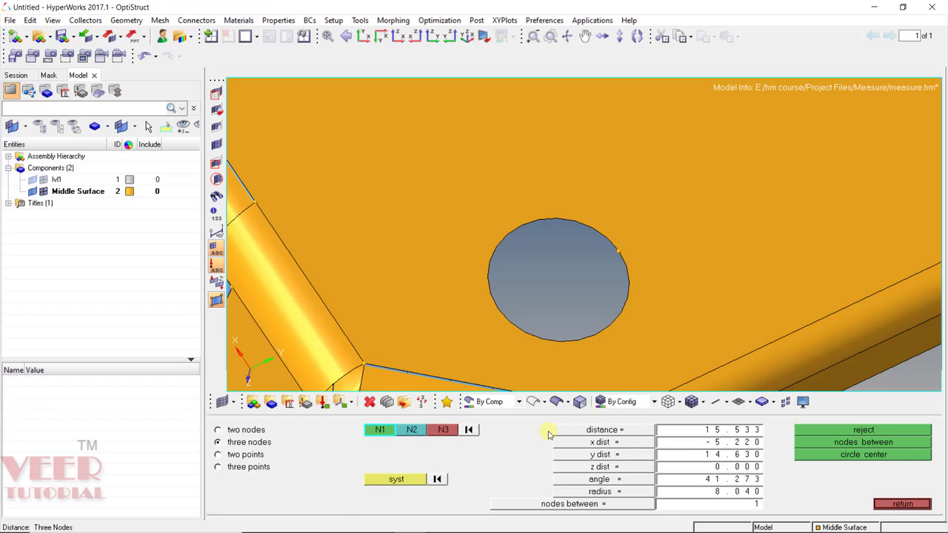
# Step: Create 4 parametric nodes along the hole's circular edge line with the Nodes tool
pyautogui.press('F8')
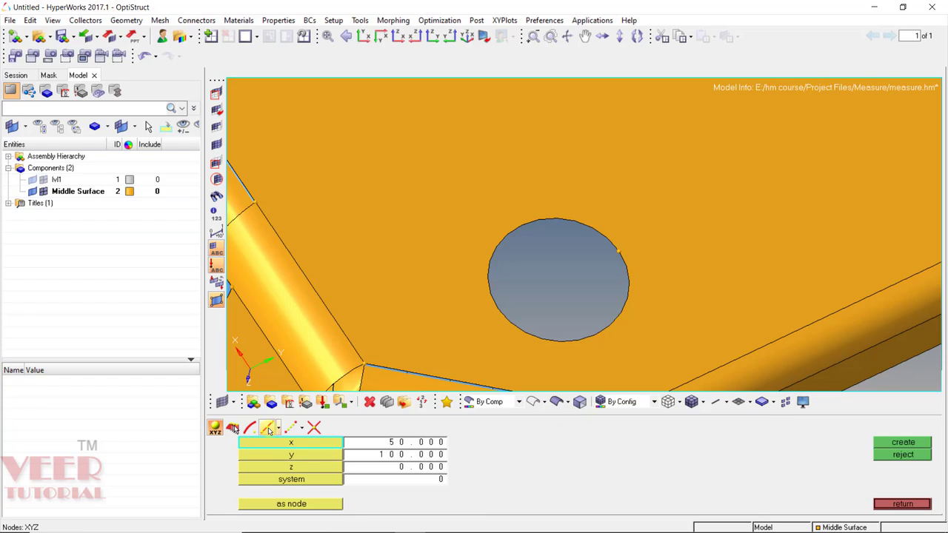
pyautogui.click(269, 431)
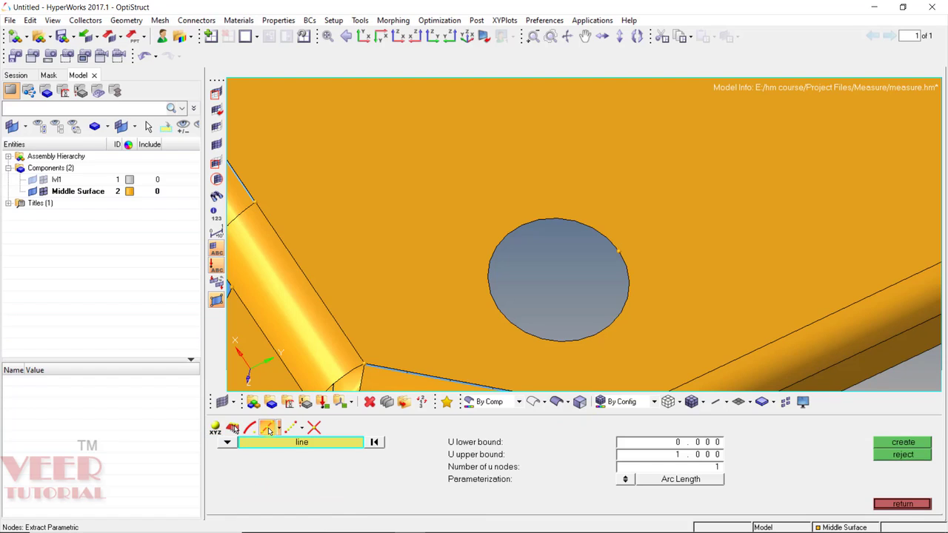
pyautogui.click(280, 432)
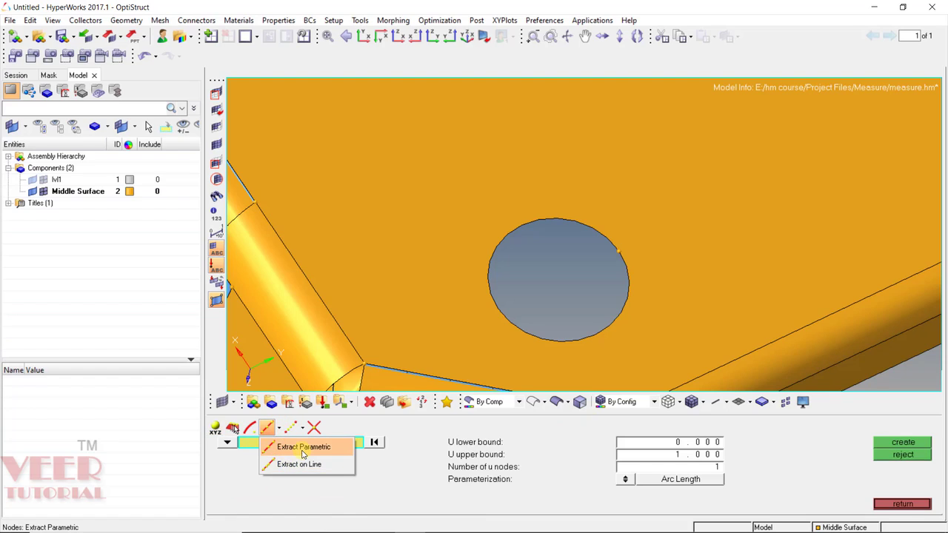
pyautogui.click(300, 448)
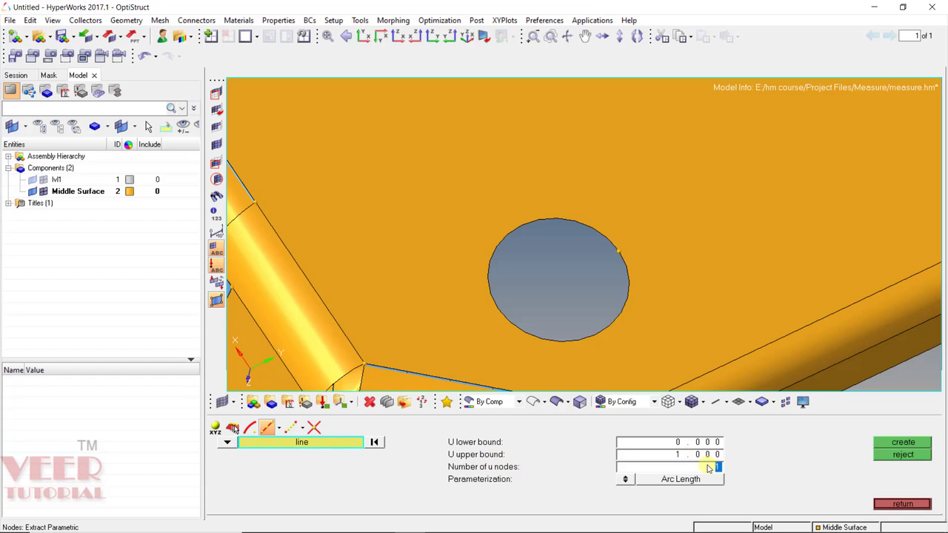
pyautogui.click(564, 342)
pyautogui.click(559, 223)
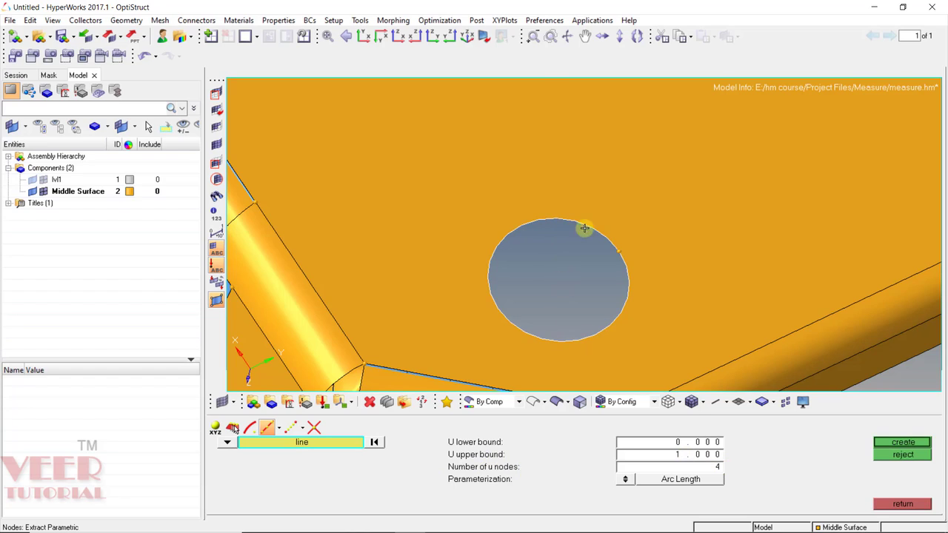
pyautogui.click(902, 444)
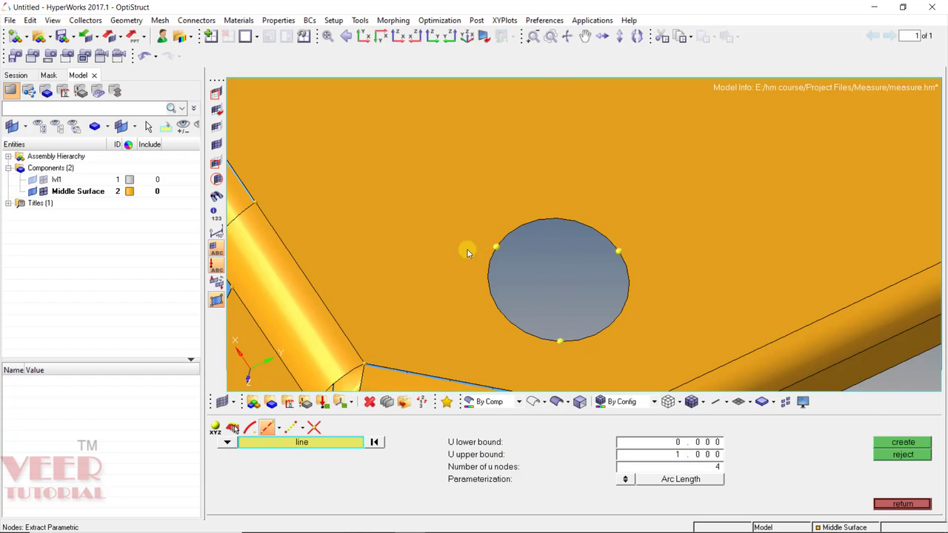
# Step: Select points around the hole's edge, returning to the three-nodes distance measurement
pyautogui.click(532, 312)
pyautogui.click(559, 345)
pyautogui.click(534, 330)
pyautogui.click(559, 282)
pyautogui.click(598, 379)
# Step: Measure the hole through three edge nodes, giving radius 7.499 and angle 60.003
pyautogui.press('F4')
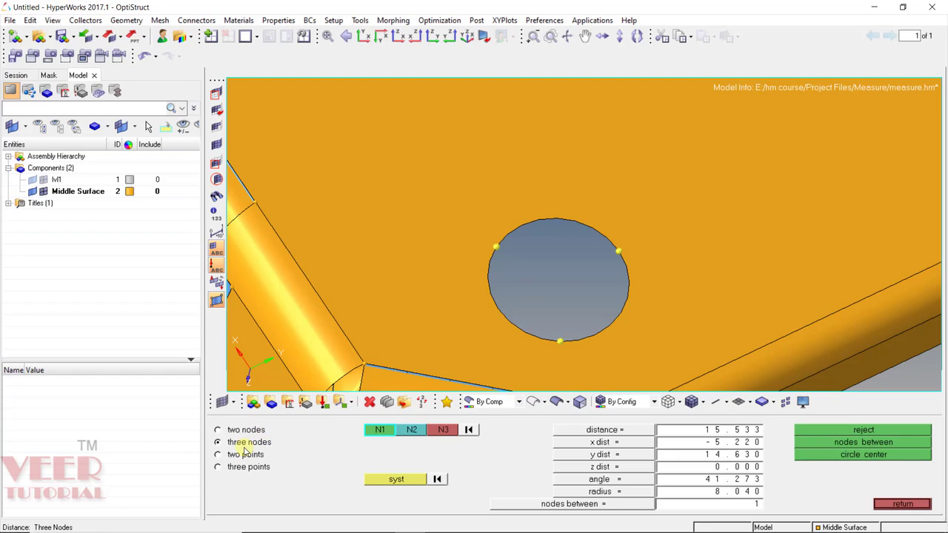
pyautogui.click(493, 249)
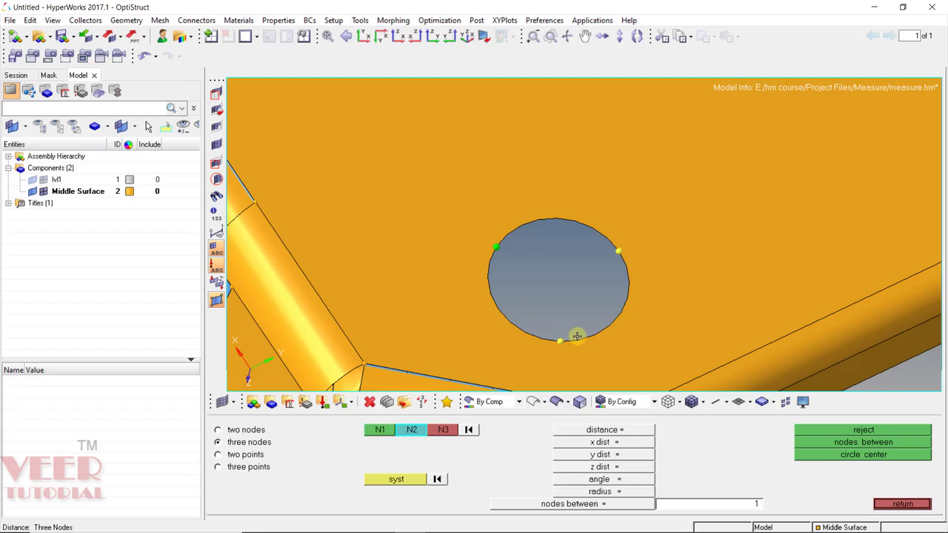
pyautogui.click(559, 341)
pyautogui.click(618, 248)
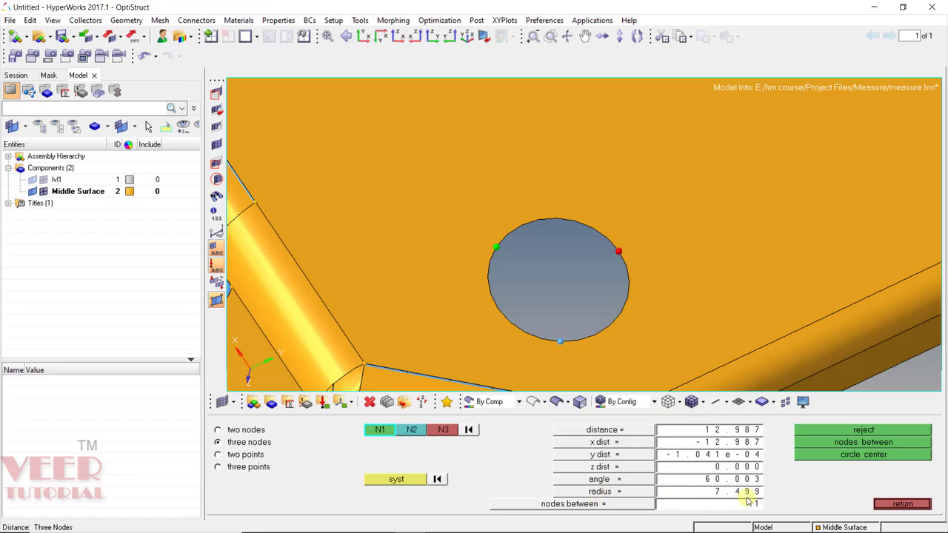
# Step: Create a node at the hole's centre and close the Distance panel
pyautogui.click(868, 455)
pyautogui.press('Escape')
pyautogui.scroll(-8, 503, 267)
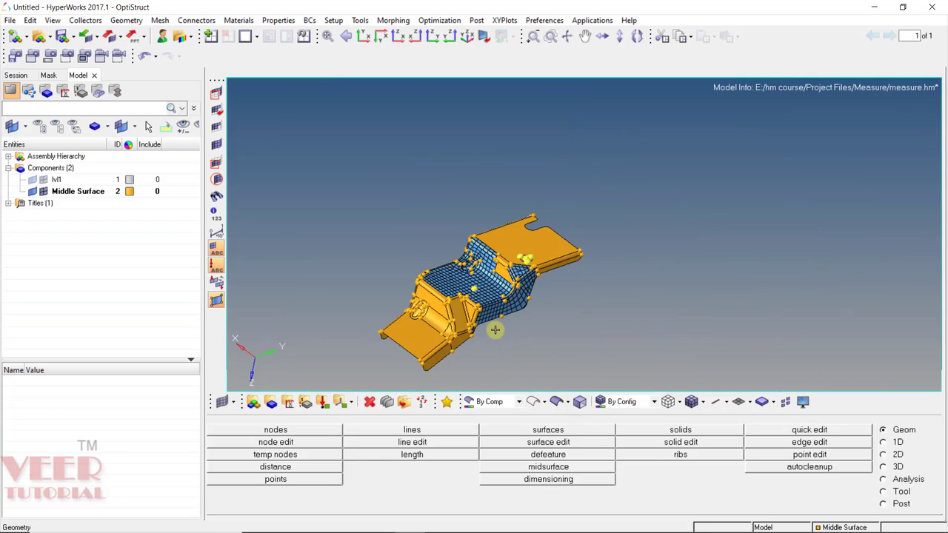